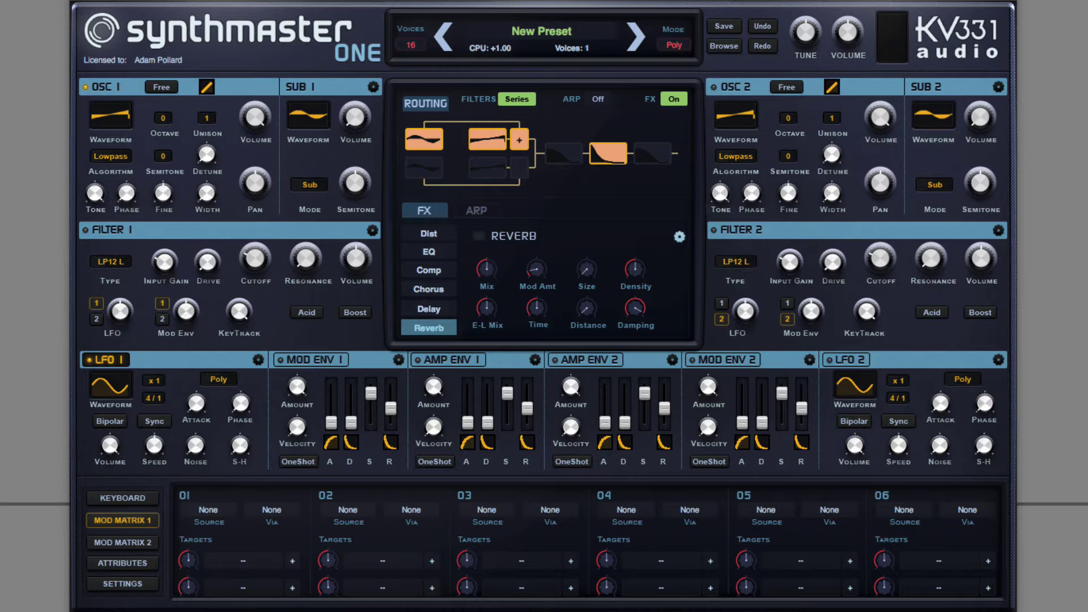
Lower oscillator 1's volume, give it 7 unison voices and widen the stereo spread
{"action": "left_click_drag", "start_coordinate": [256, 117], "coordinate": [243, 179]}
{"action": "left_click", "coordinate": [209, 118]}
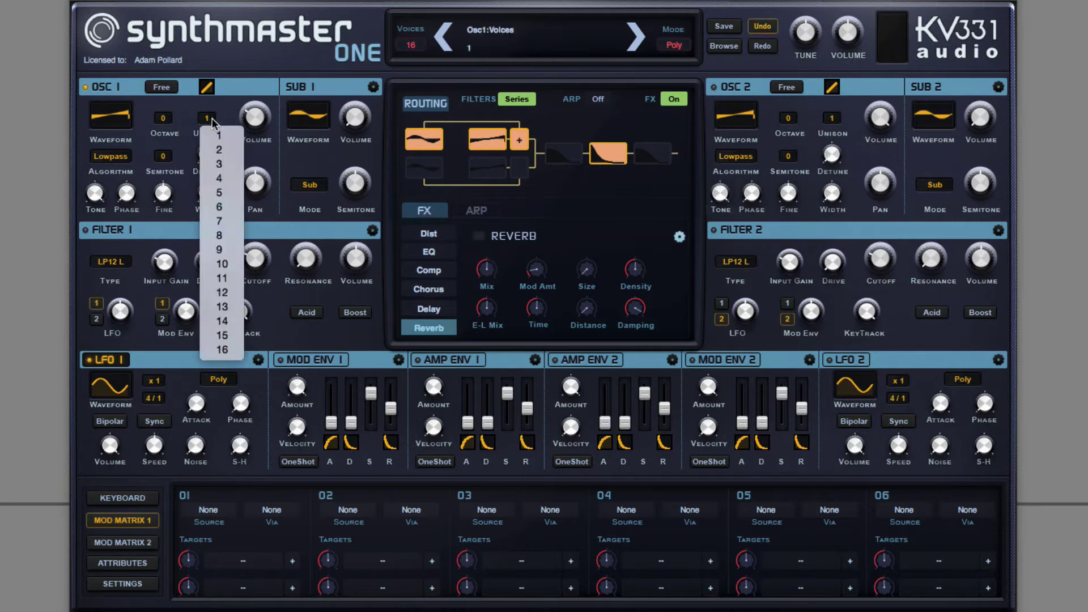
{"action": "left_click", "coordinate": [209, 221]}
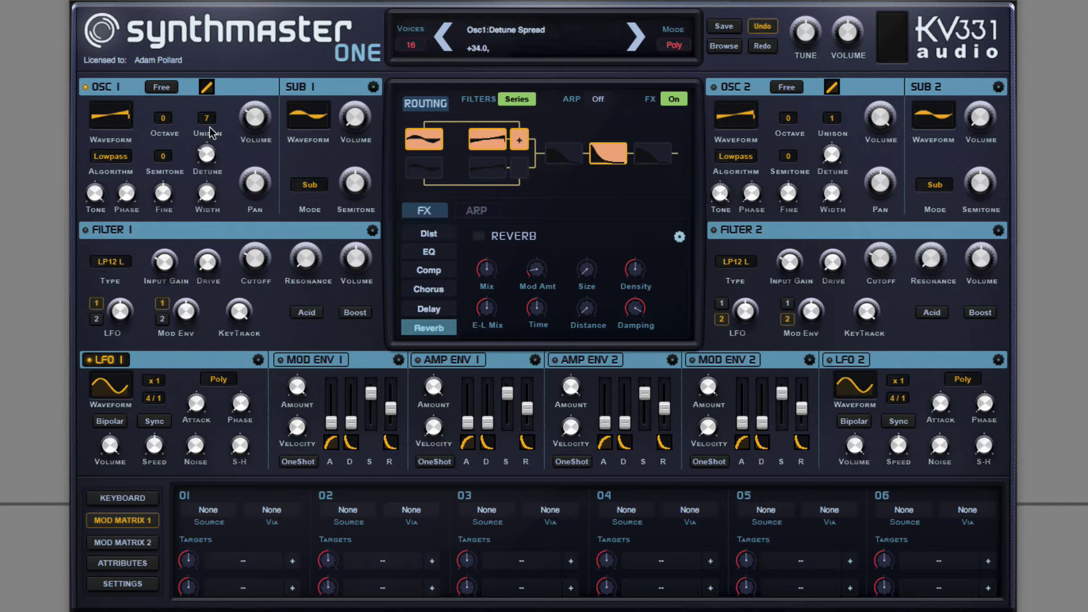
{"action": "left_click_drag", "start_coordinate": [202, 181], "coordinate": [198, 91]}
Set oscillator 1's Free Running phase to on
{"action": "left_click", "coordinate": [176, 89]}
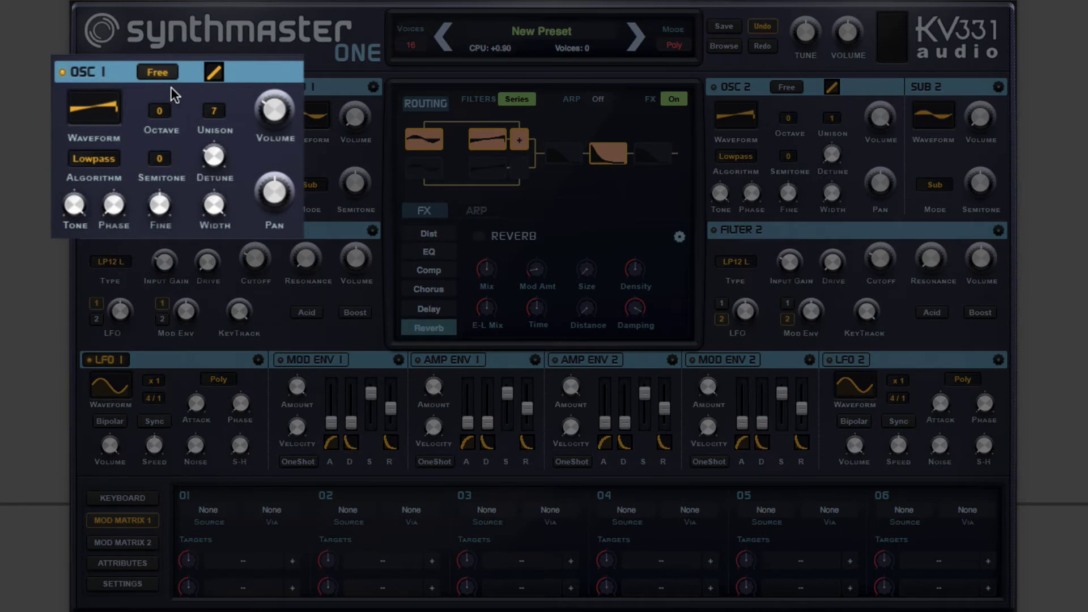
{"action": "left_click", "coordinate": [171, 74]}
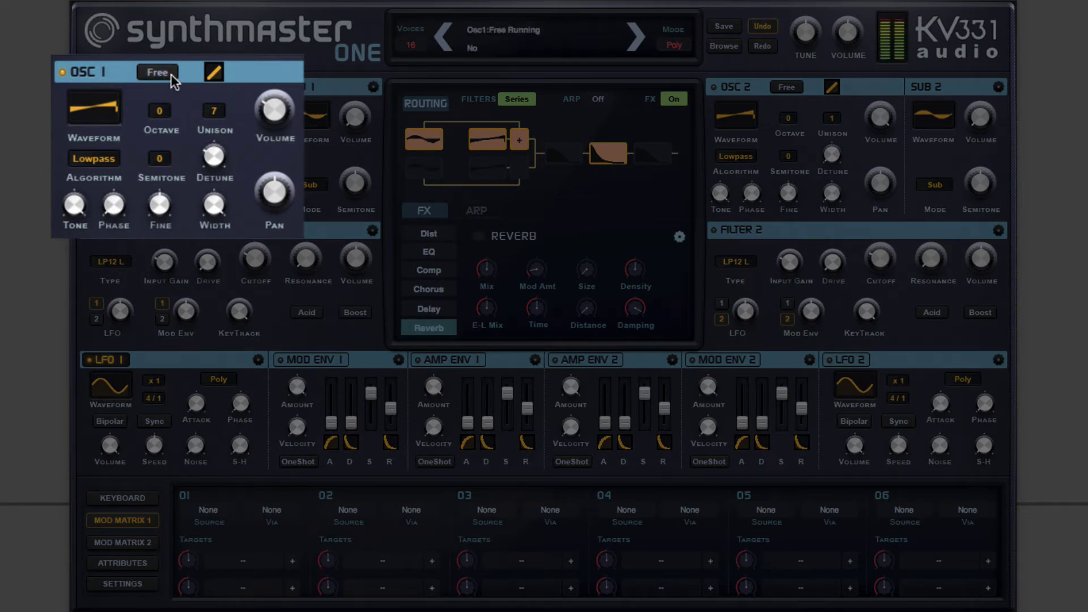
{"action": "left_click", "coordinate": [171, 74]}
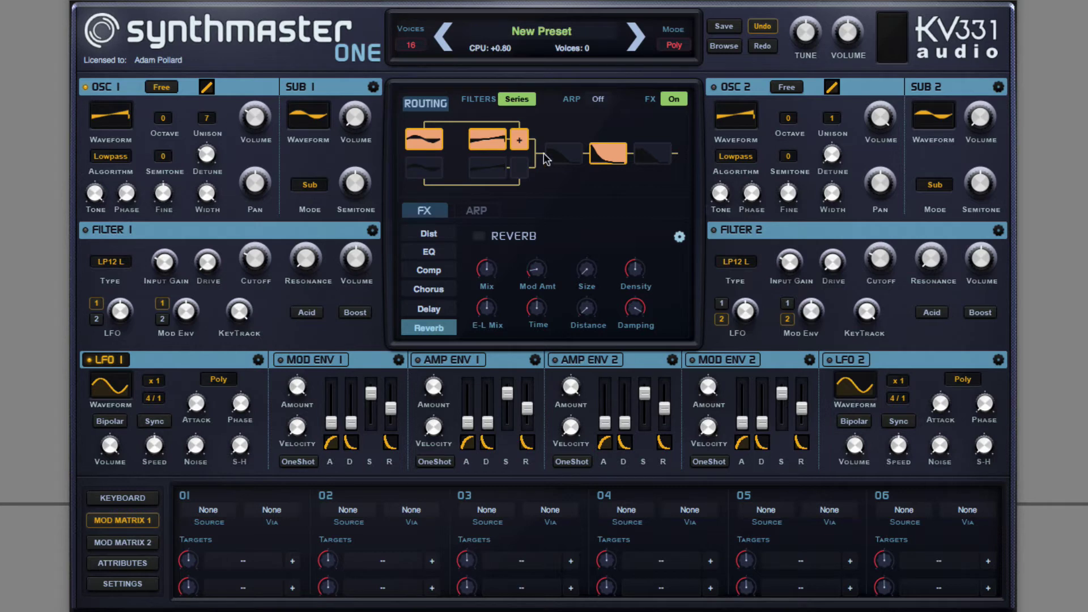
Set oscillator 2's waveform to the Additive Poly Square I wavetable
{"action": "left_click", "coordinate": [724, 121]}
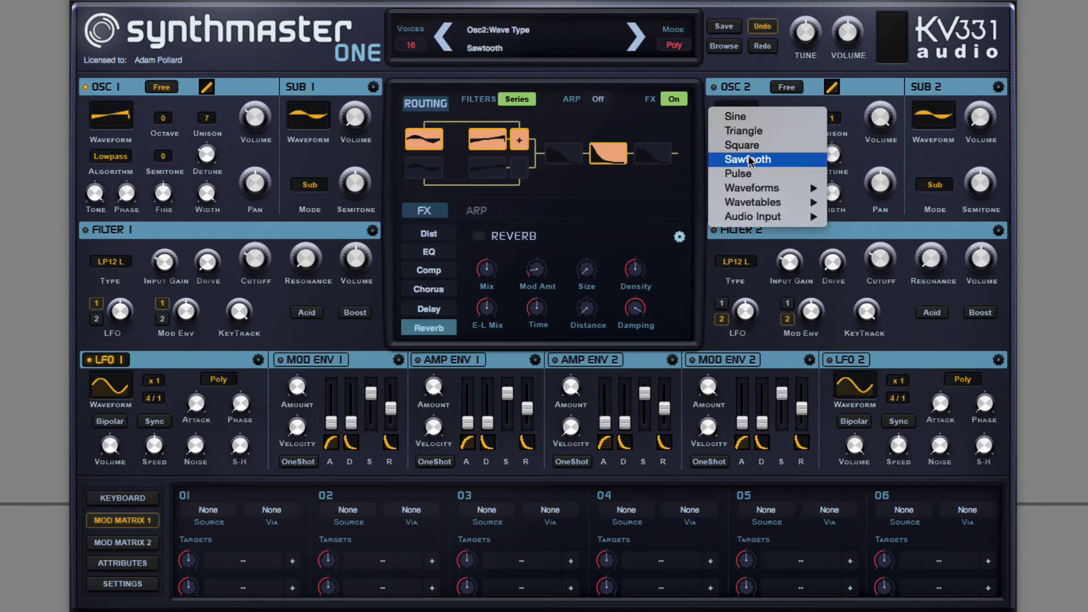
{"action": "mouse_move", "coordinate": [766, 202]}
{"action": "mouse_move", "coordinate": [858, 224]}
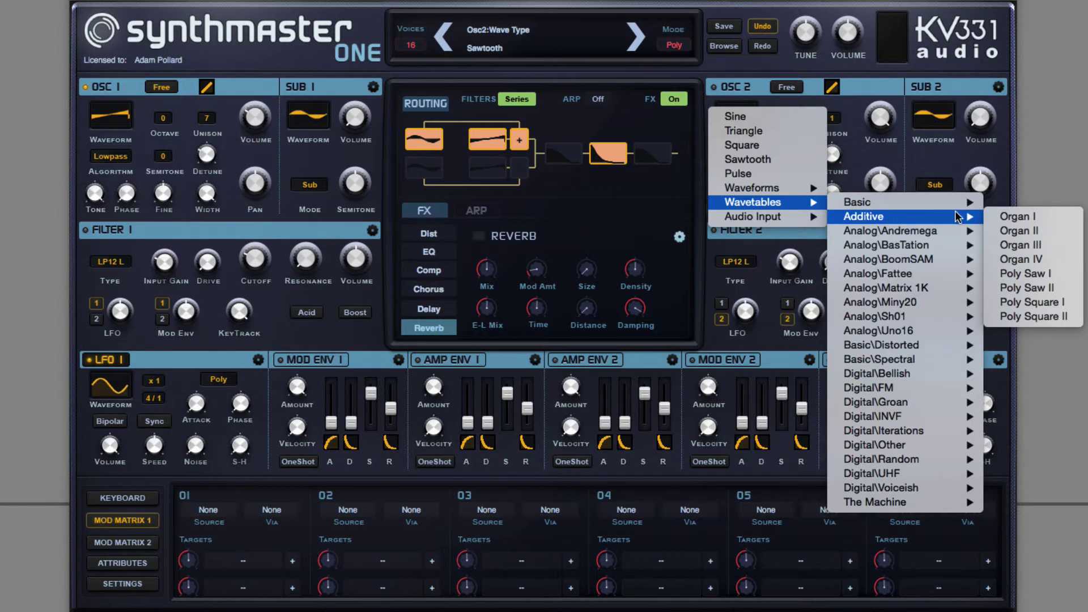
{"action": "left_click", "coordinate": [998, 302]}
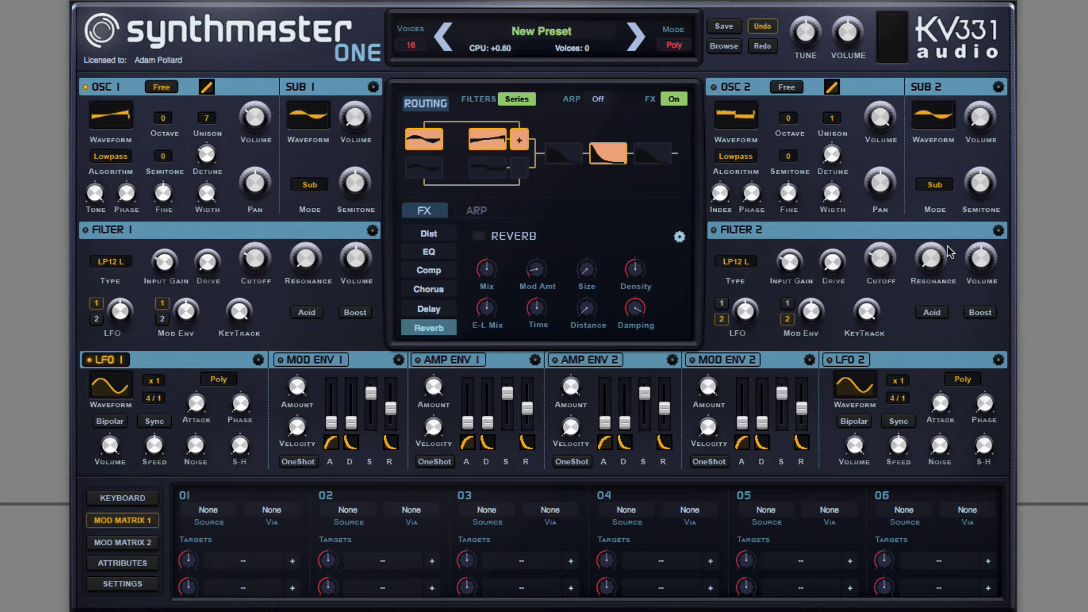
Adjust oscillator 2's volume and give it 2 unison voices with detune around +21.7
{"action": "left_click_drag", "start_coordinate": [880, 125], "coordinate": [866, 141]}
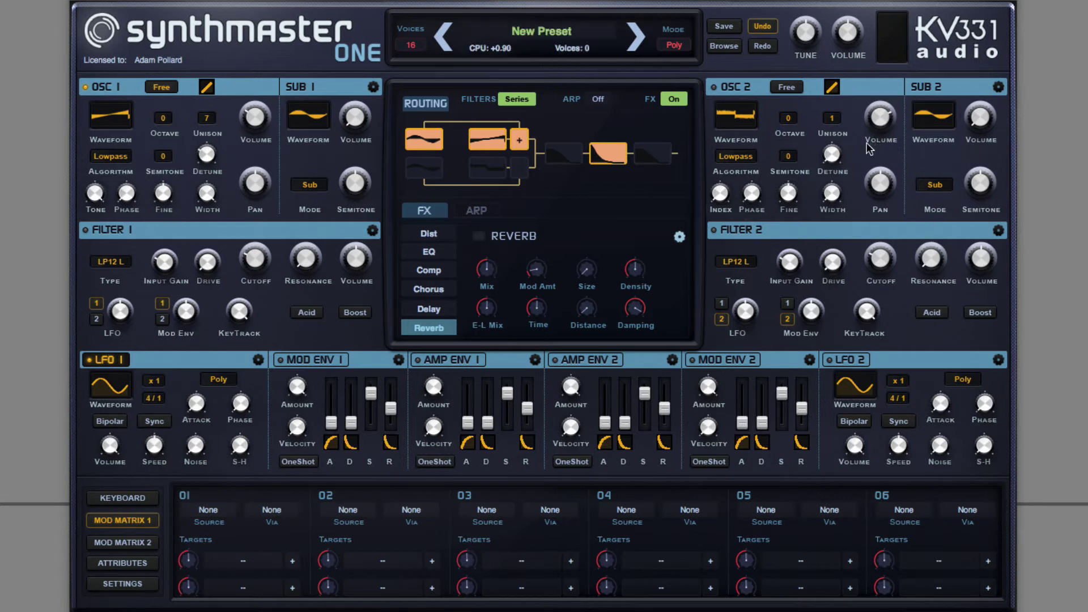
{"action": "left_click", "coordinate": [833, 118]}
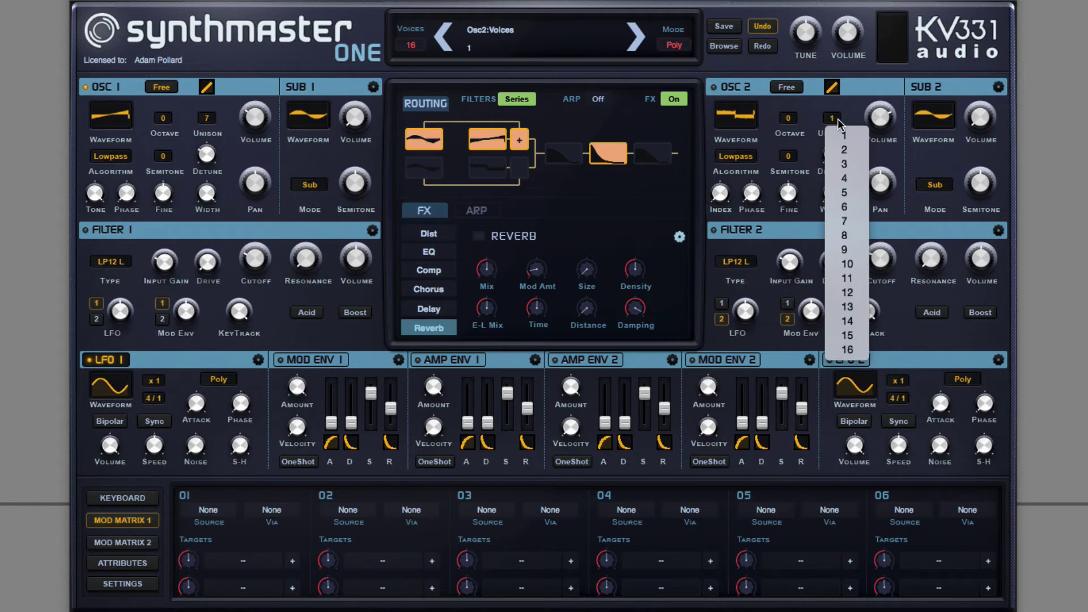
{"action": "left_click", "coordinate": [844, 151]}
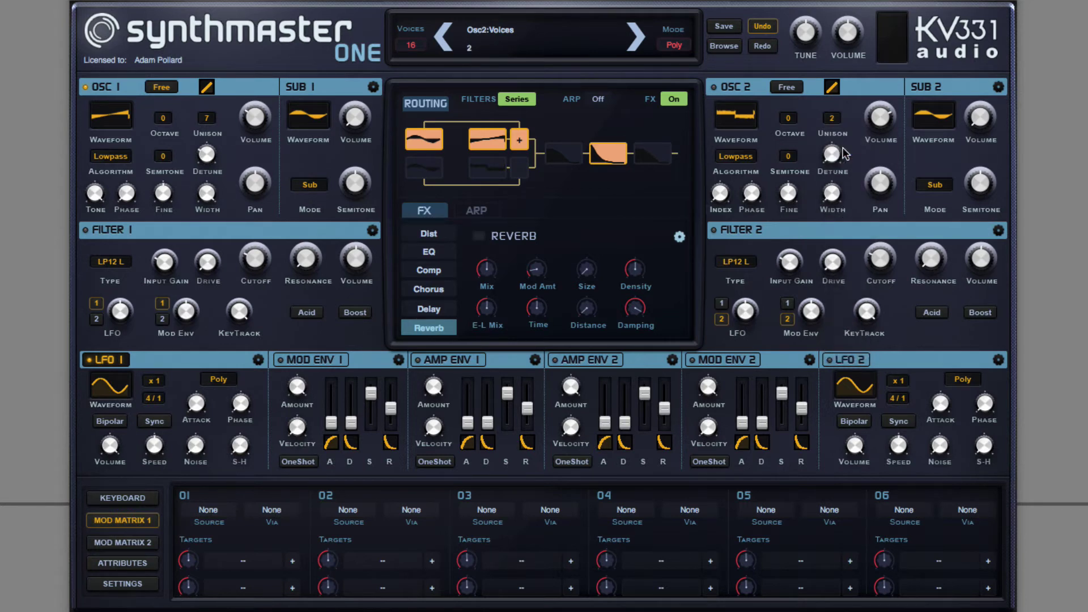
{"action": "left_click_drag", "start_coordinate": [837, 150], "coordinate": [831, 133]}
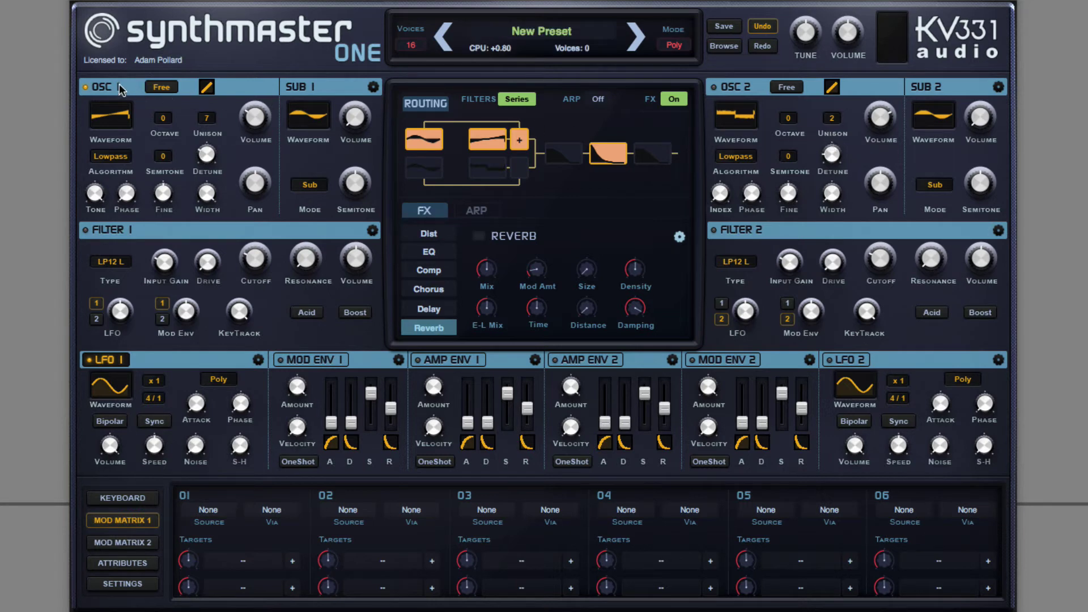
Switch oscillator 2 on at Octave +1, with oscillator 1 also left on
{"action": "left_click", "coordinate": [83, 87]}
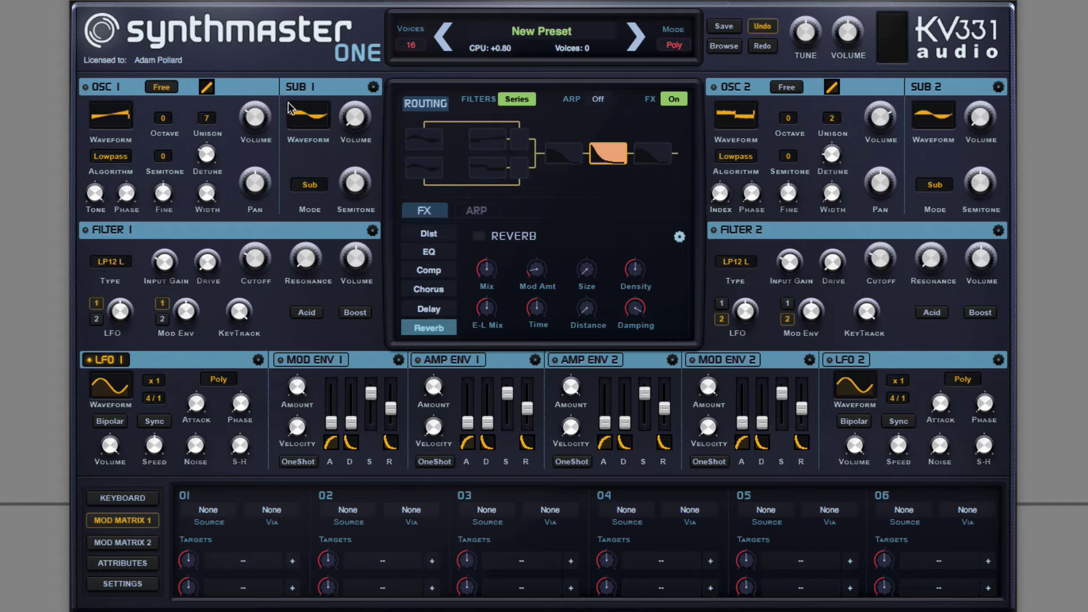
{"action": "left_click", "coordinate": [714, 88]}
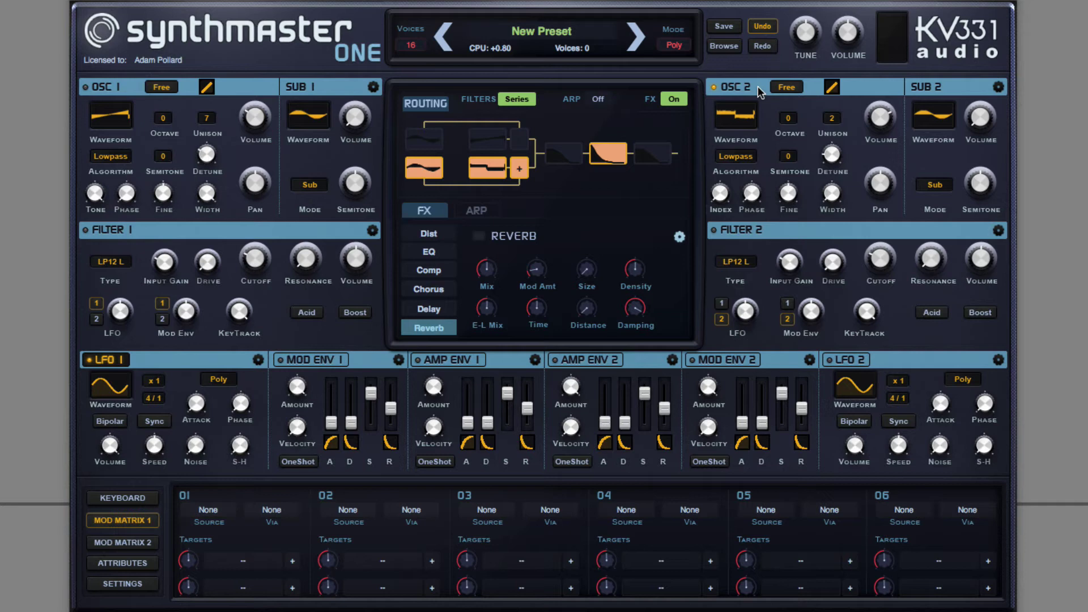
{"action": "left_click", "coordinate": [793, 118]}
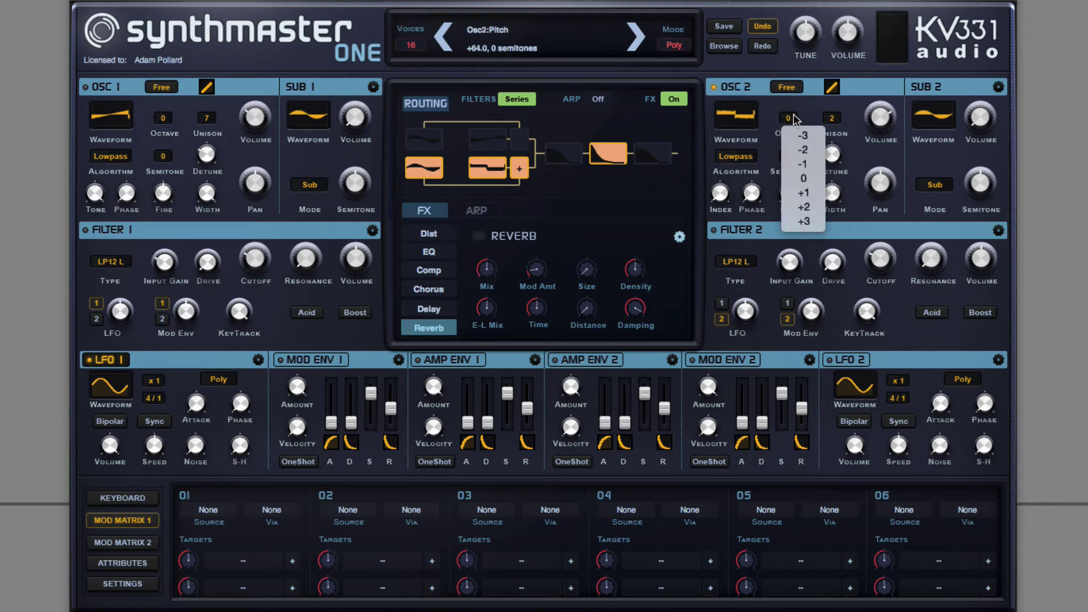
{"action": "left_click", "coordinate": [805, 192]}
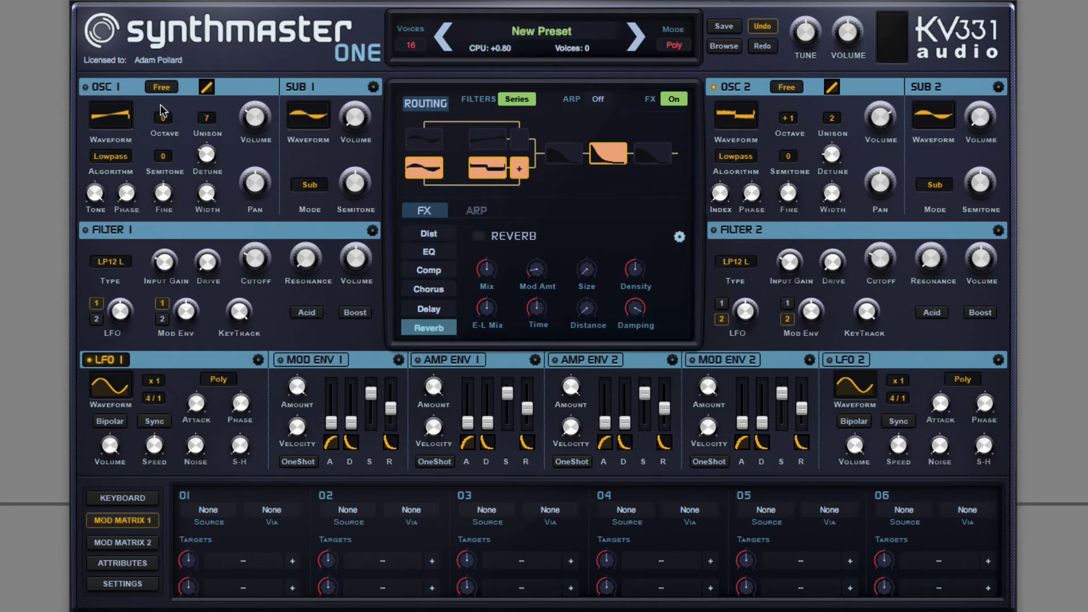
{"action": "left_click", "coordinate": [86, 87]}
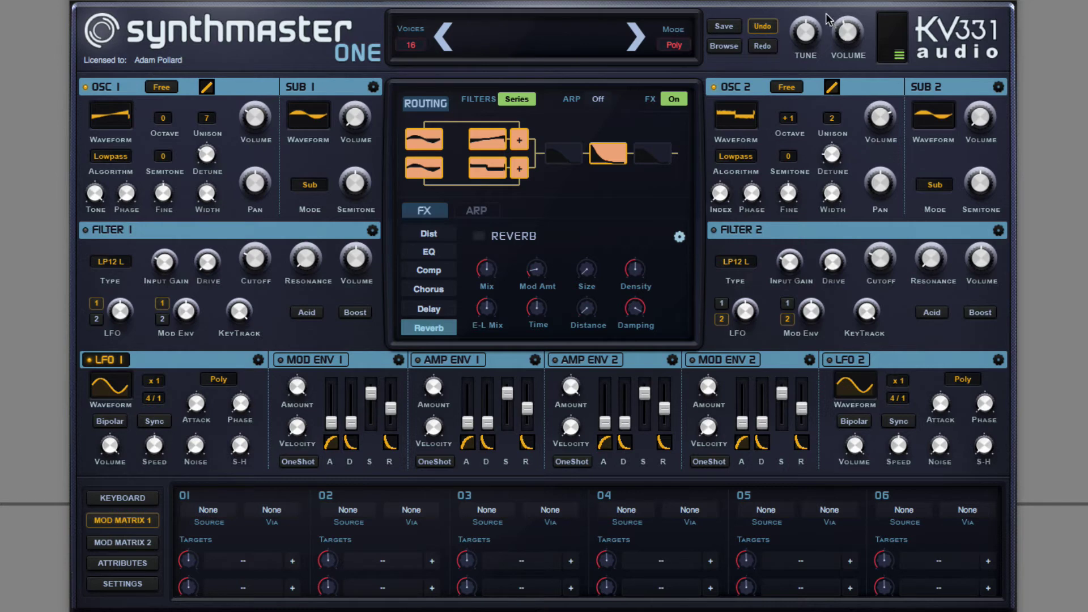
{"action": "mouse_move", "coordinate": [820, 12]}
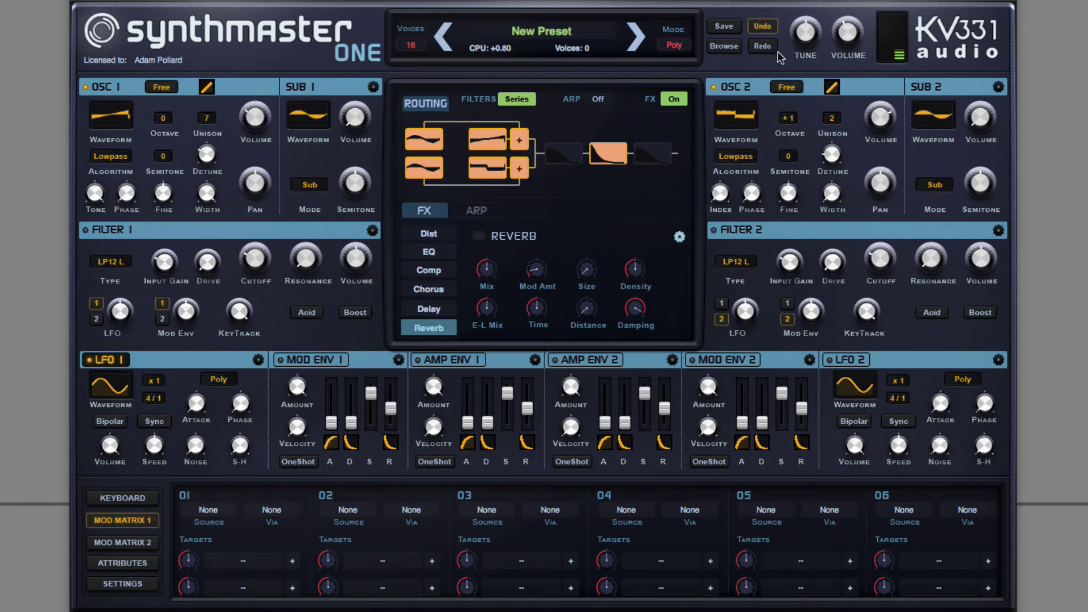
Enable Filter 1 as a State Variable Lowpass 12 filter
{"action": "left_click", "coordinate": [84, 230]}
{"action": "left_click", "coordinate": [108, 262]}
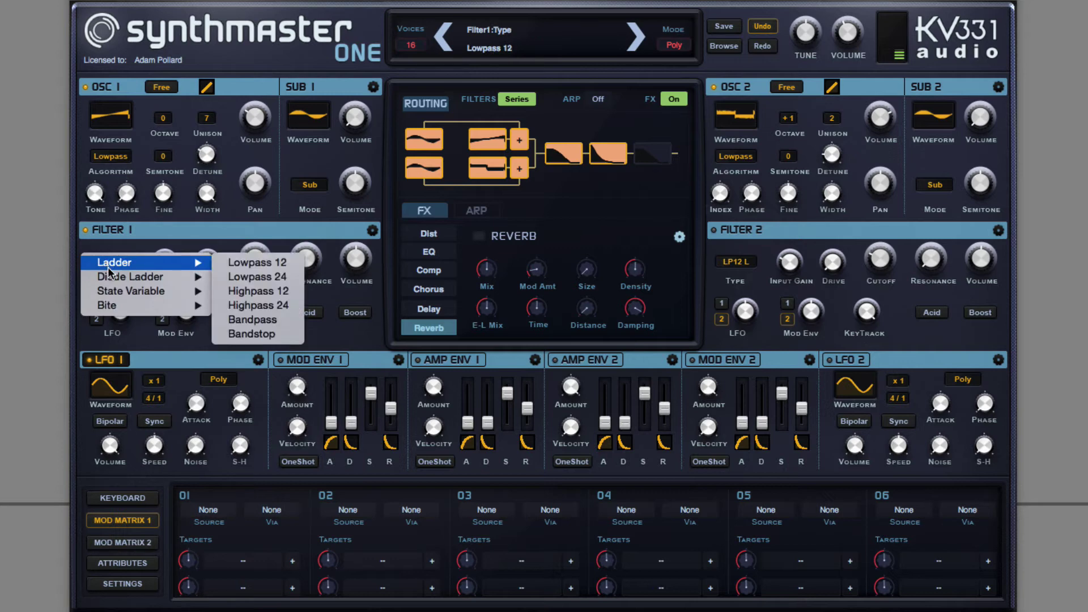
{"action": "mouse_move", "coordinate": [139, 291]}
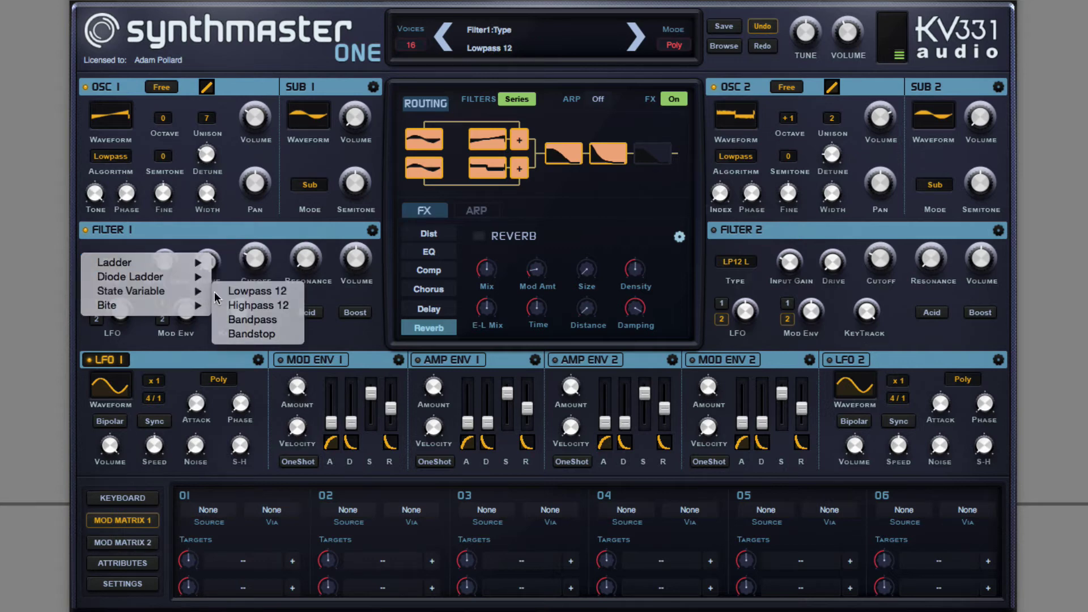
{"action": "left_click", "coordinate": [256, 291]}
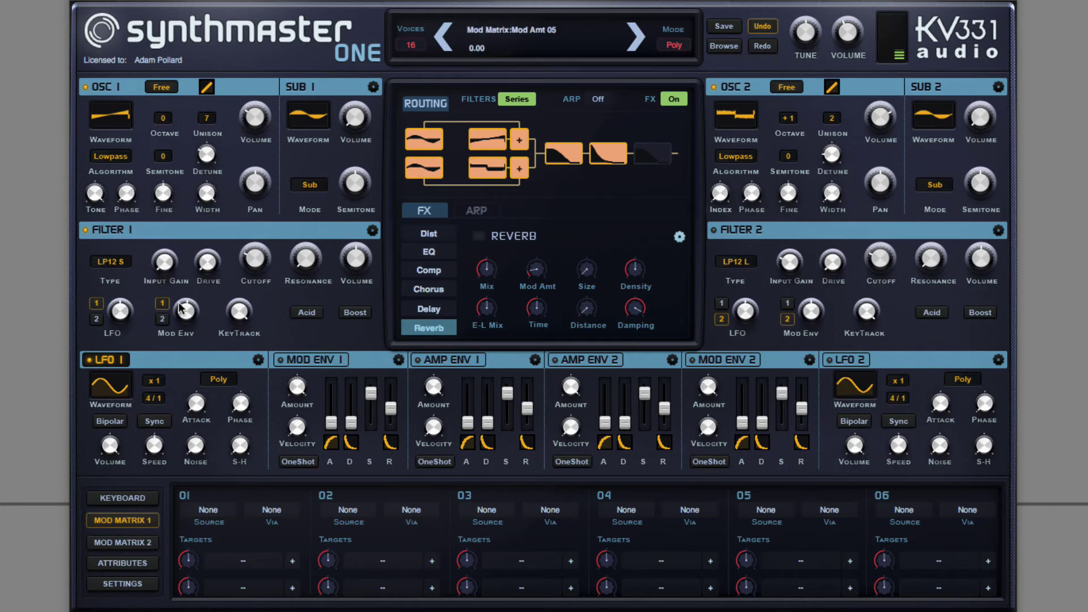
Lower Mod Env 1 sustain slightly and raise its cutoff modulation amount to about +77
{"action": "left_click_drag", "start_coordinate": [179, 305], "coordinate": [175, 282]}
{"action": "left_click", "coordinate": [274, 365]}
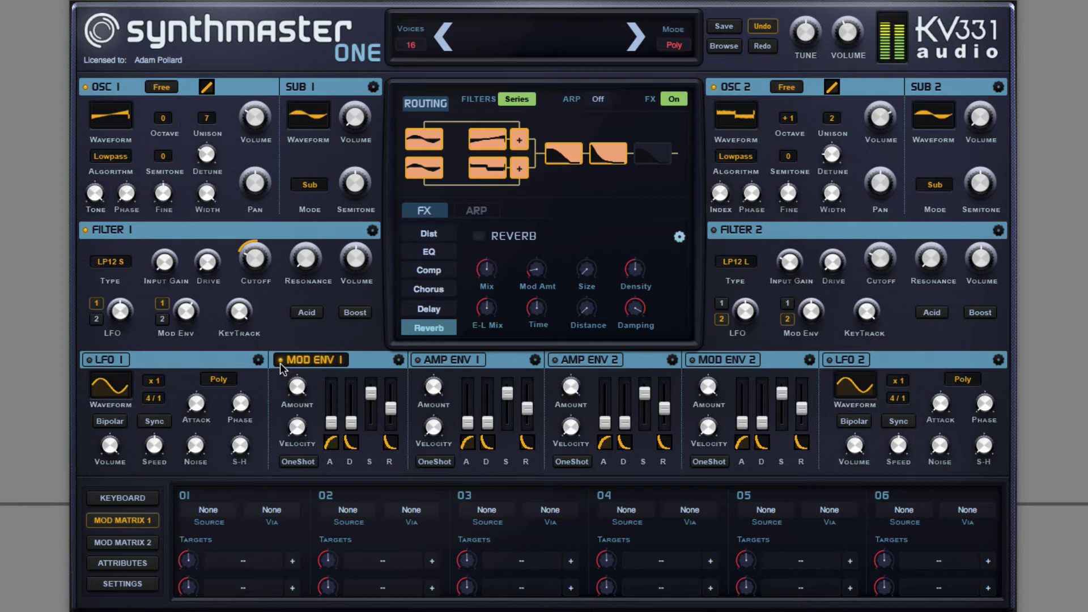
{"action": "mouse_move", "coordinate": [370, 398]}
{"action": "left_mouse_down"}
{"action": "mouse_move", "coordinate": [354, 417]}
{"action": "mouse_move", "coordinate": [350, 398]}
{"action": "left_mouse_up"}
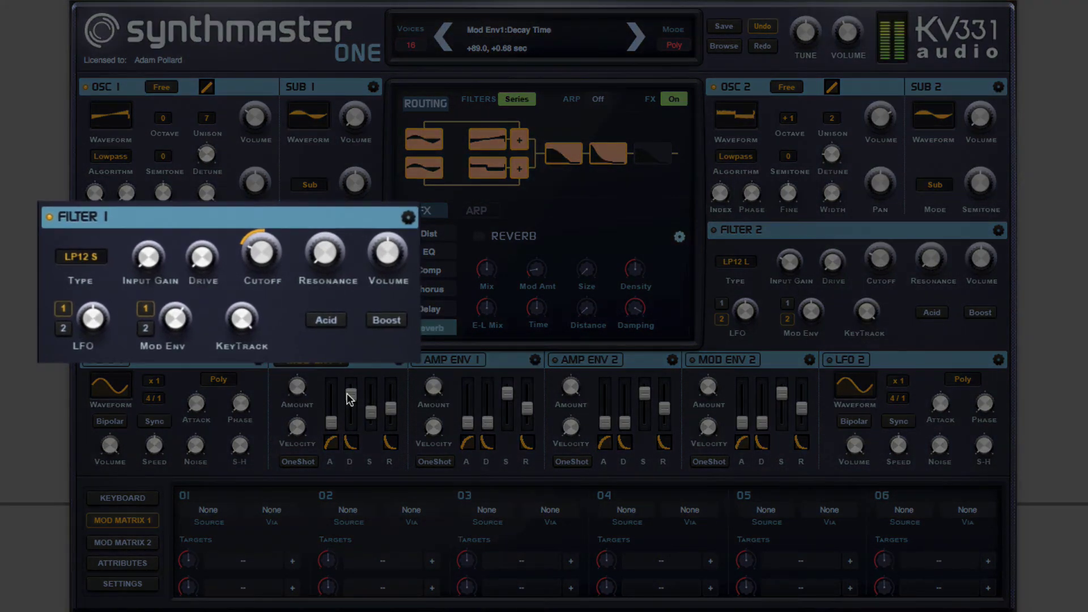
{"action": "left_click_drag", "start_coordinate": [183, 315], "coordinate": [195, 265]}
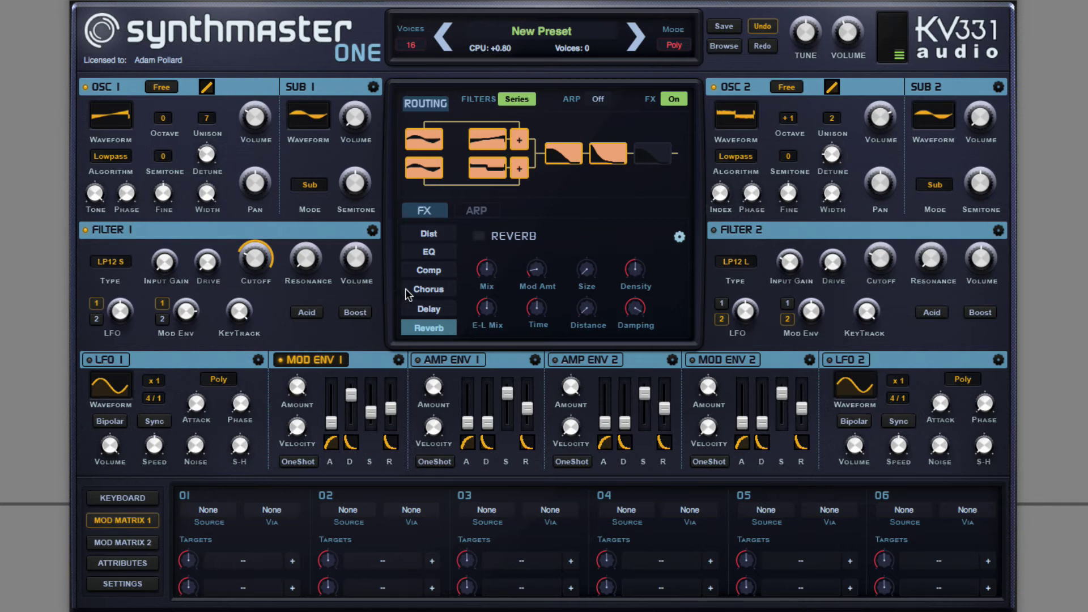
Swap Chorus for an enabled Phaser with feedback 94 and cutoff 26
{"action": "left_click", "coordinate": [419, 287]}
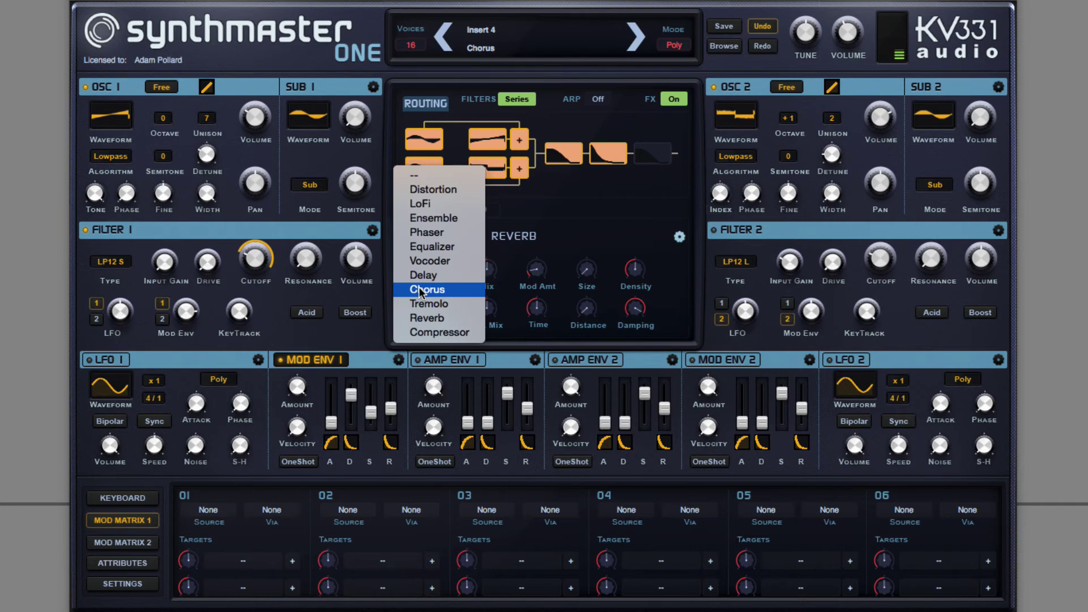
{"action": "left_click", "coordinate": [443, 233]}
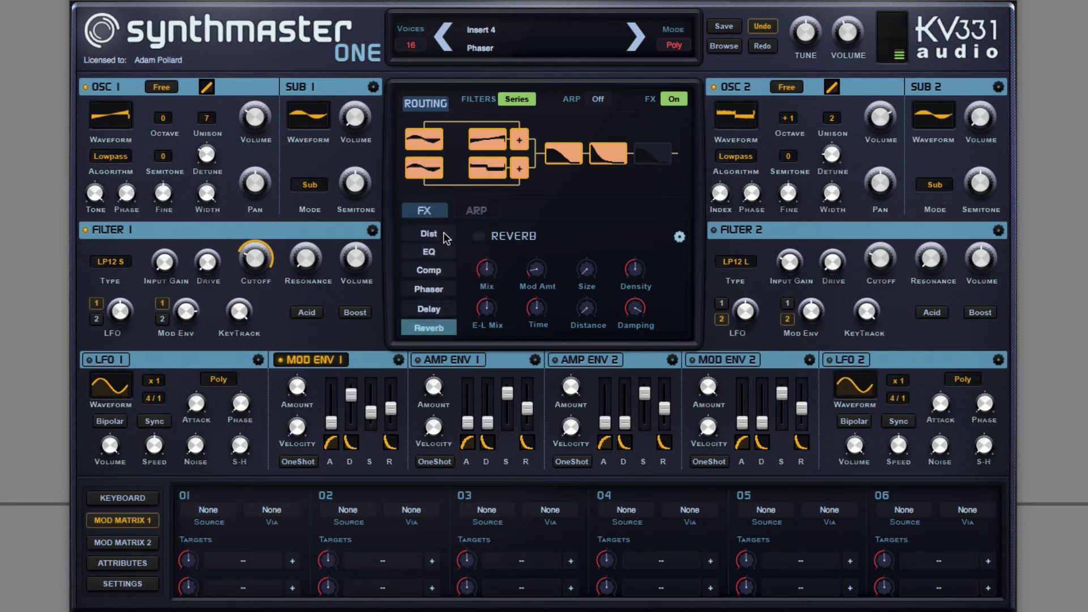
{"action": "left_click", "coordinate": [440, 288]}
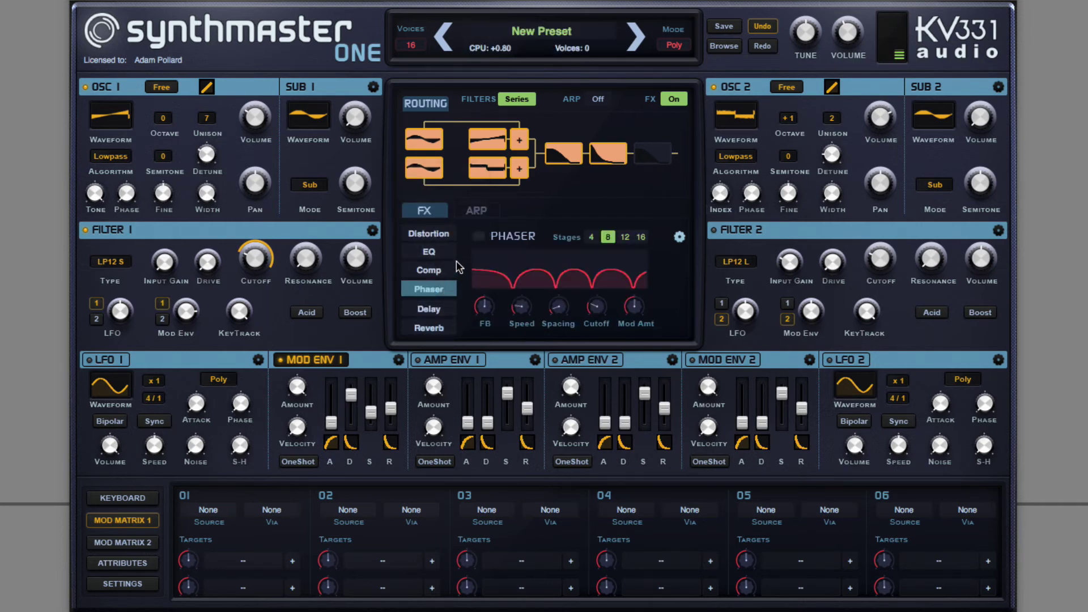
{"action": "left_click", "coordinate": [478, 236]}
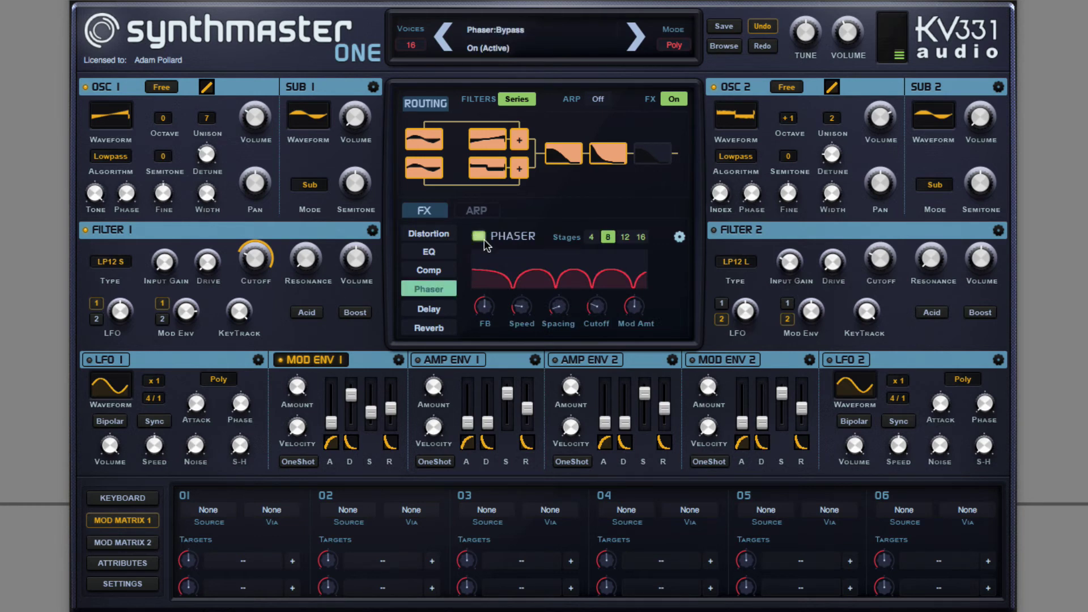
{"action": "left_click_drag", "start_coordinate": [483, 305], "coordinate": [482, 286]}
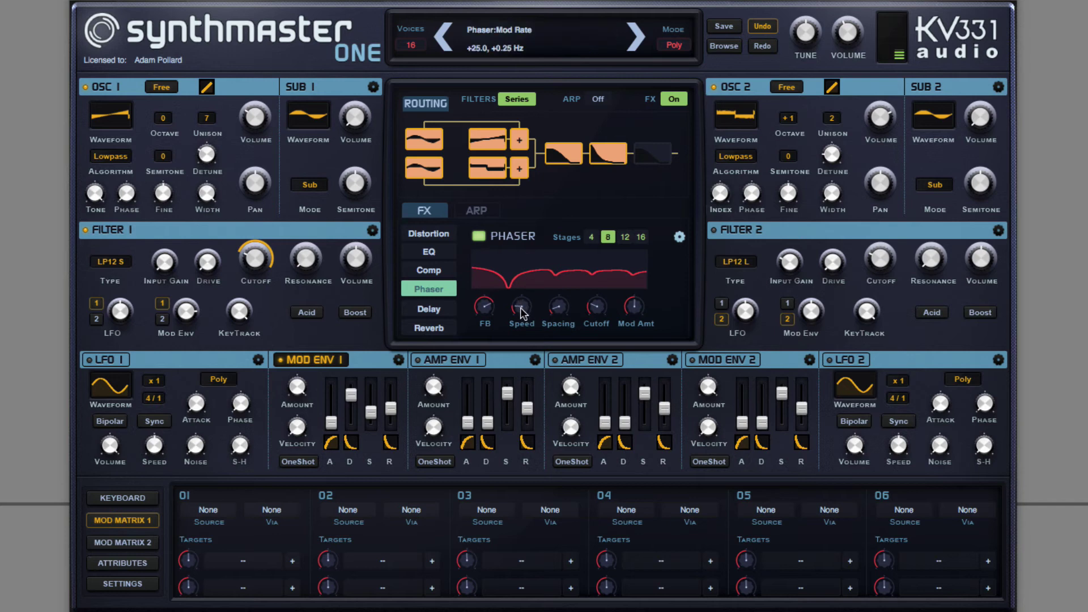
{"action": "left_click_drag", "start_coordinate": [594, 305], "coordinate": [590, 310]}
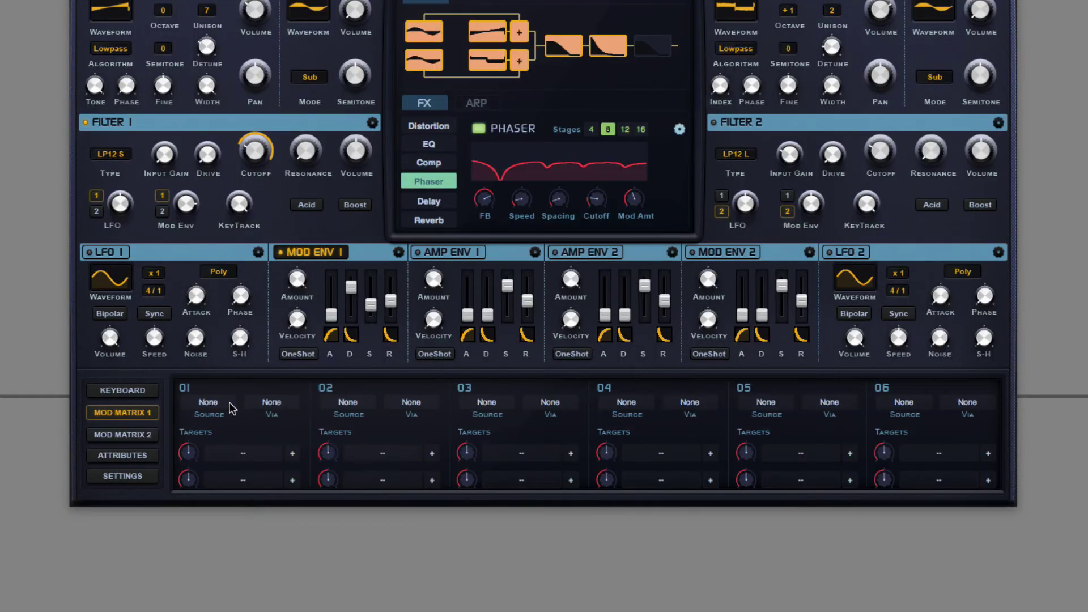
Route Other > Constant to Phaser > Effect Mix in mod slot 01 with a negative amount
{"action": "left_click", "coordinate": [222, 405]}
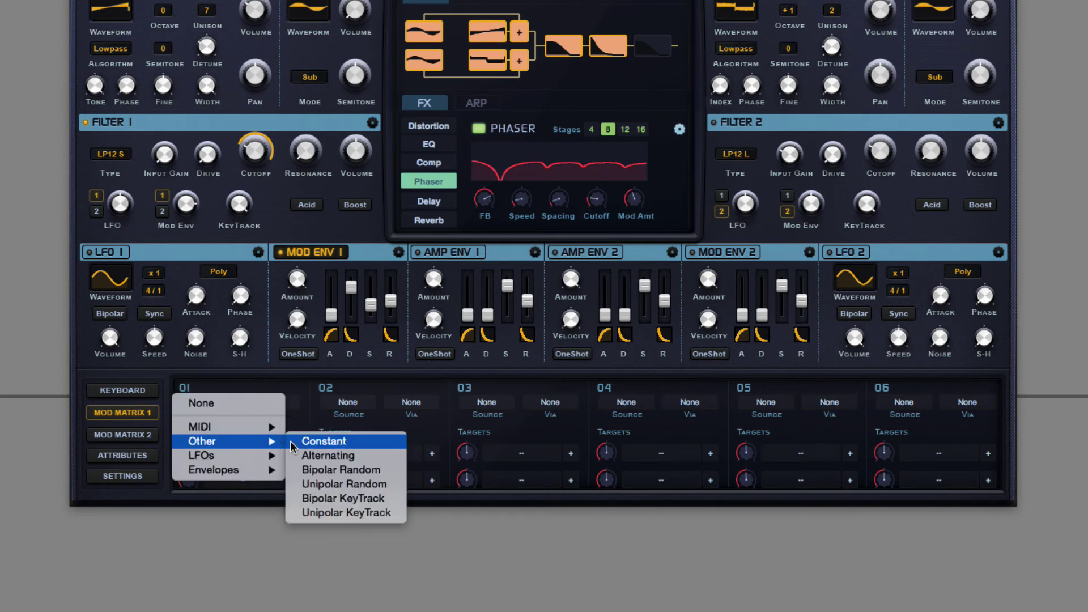
{"action": "left_click", "coordinate": [290, 441]}
{"action": "left_click", "coordinate": [259, 452]}
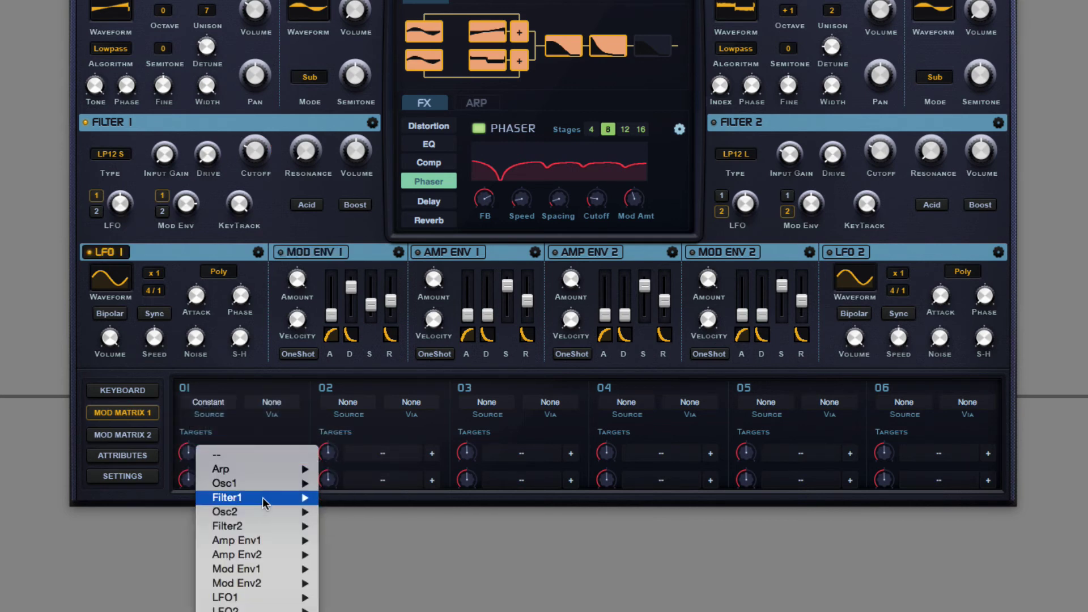
{"action": "scroll", "coordinate": [265, 554], "scroll_direction": "down", "scroll_amount": 4}
{"action": "mouse_move", "coordinate": [274, 536]}
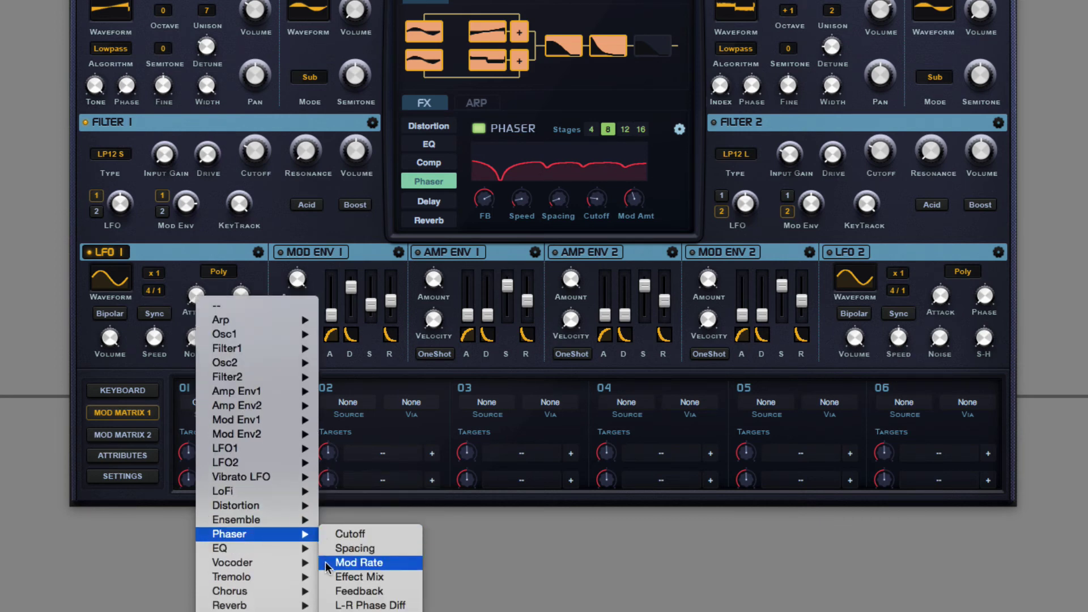
{"action": "left_click", "coordinate": [351, 576]}
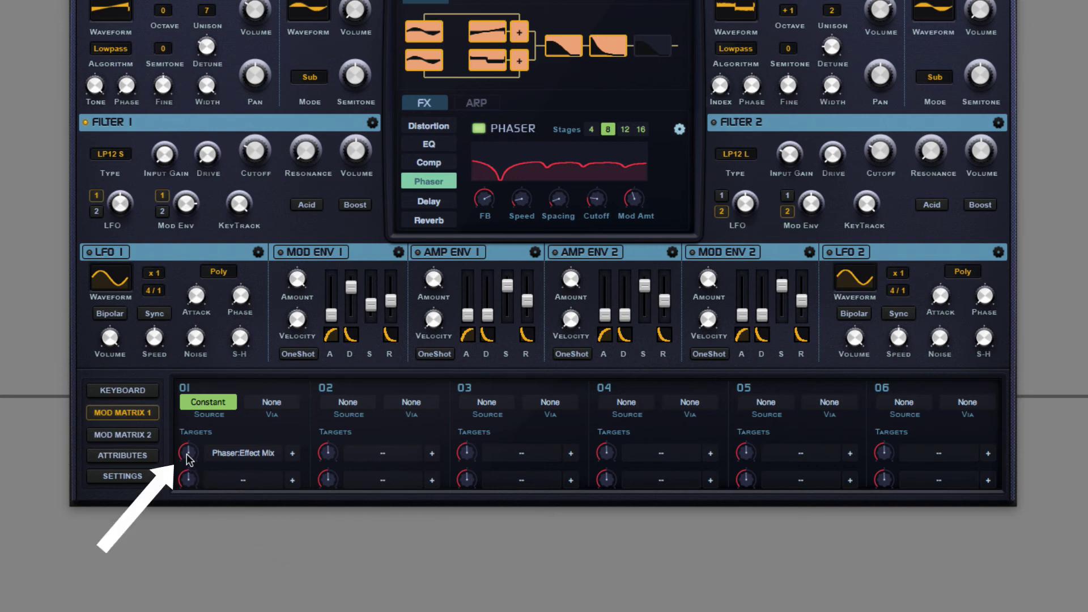
{"action": "left_click_drag", "start_coordinate": [187, 455], "coordinate": [180, 467]}
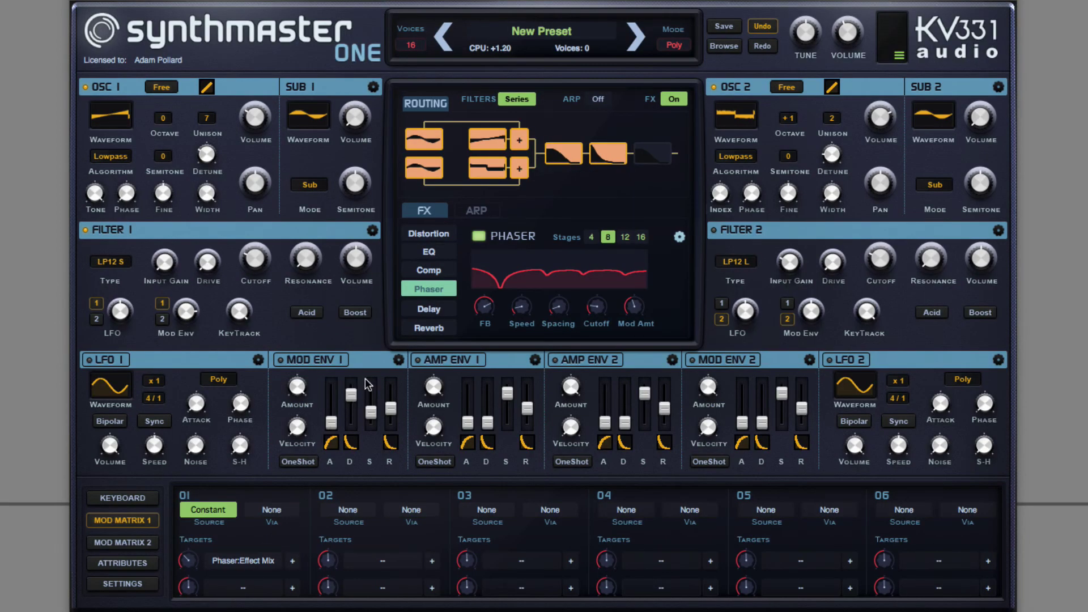
Enable the Delay in Pong mode with its mix lowered to 34
{"action": "left_click", "coordinate": [405, 311]}
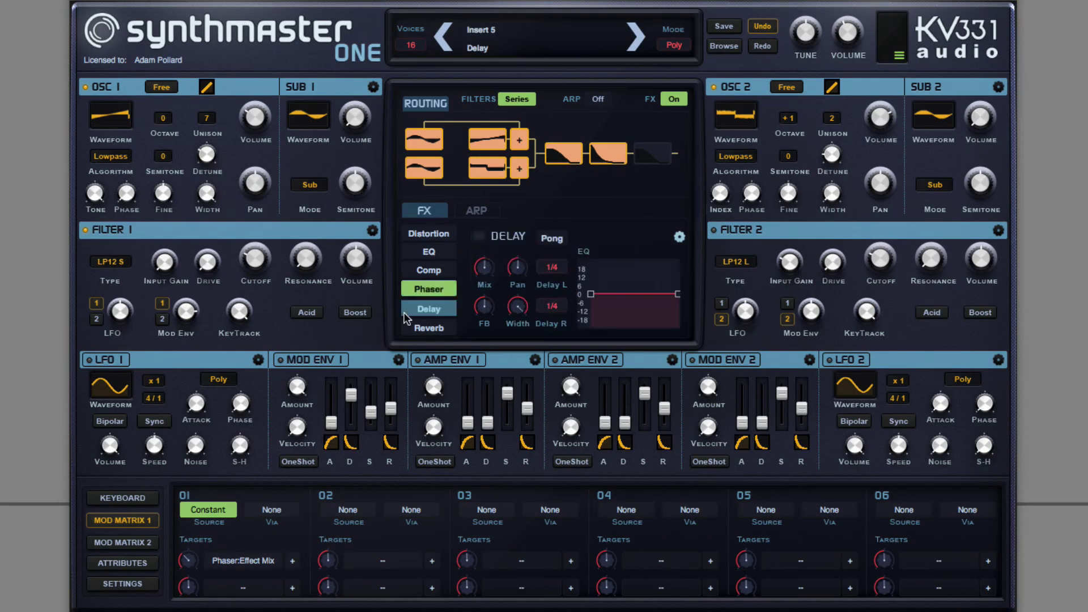
{"action": "left_click", "coordinate": [479, 237]}
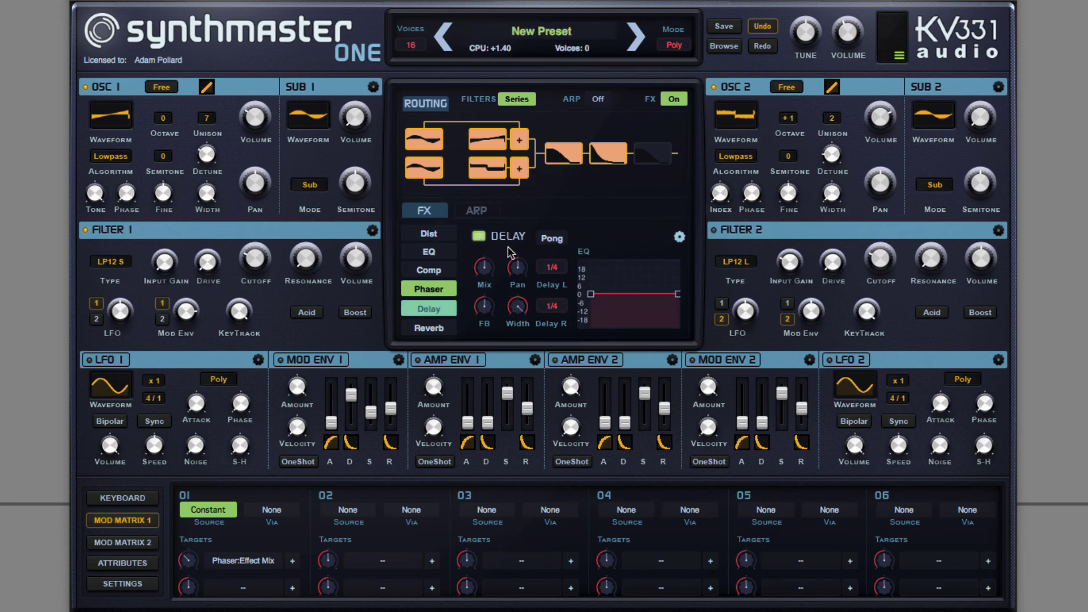
{"action": "left_click", "coordinate": [539, 244]}
{"action": "left_click_drag", "start_coordinate": [486, 265], "coordinate": [482, 299]}
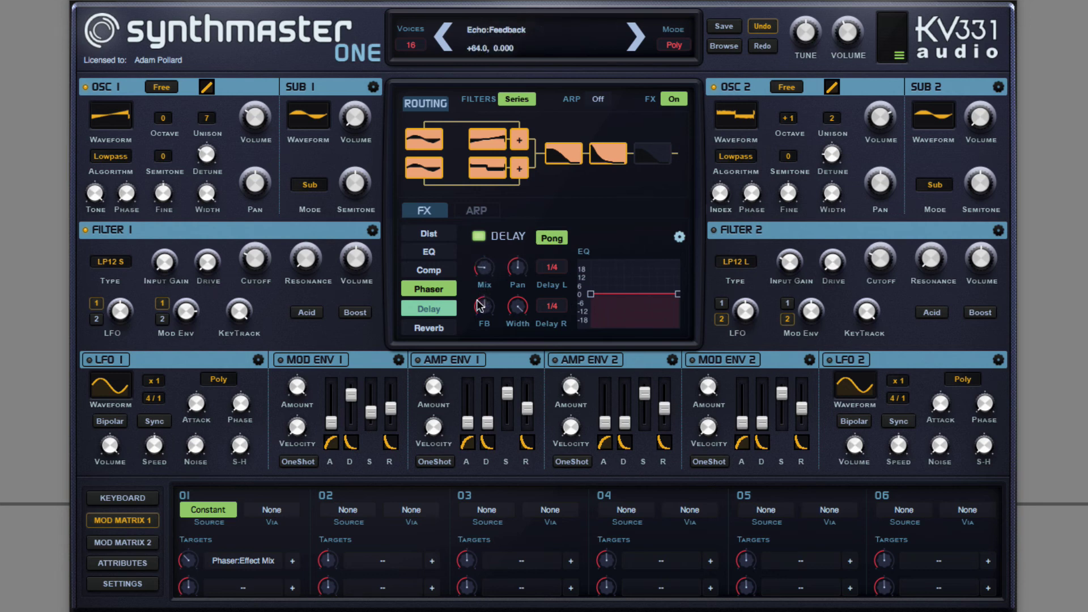
Set Delay L to 1/16, Delay R to dotted 1/16, and cut lows by 12 dB
{"action": "left_click", "coordinate": [548, 269]}
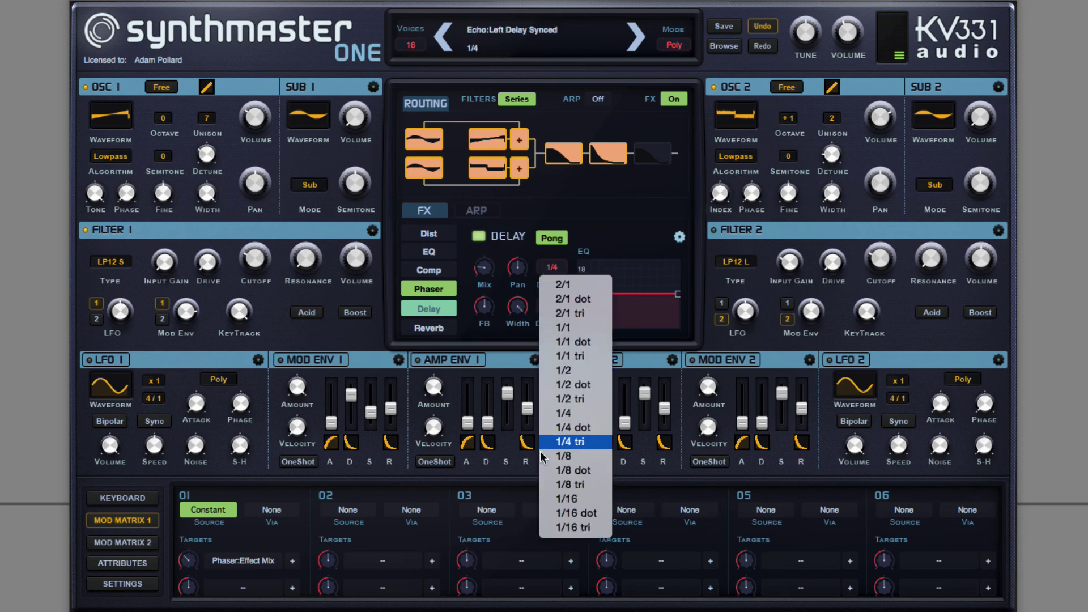
{"action": "left_click", "coordinate": [549, 492]}
{"action": "left_click", "coordinate": [552, 306]}
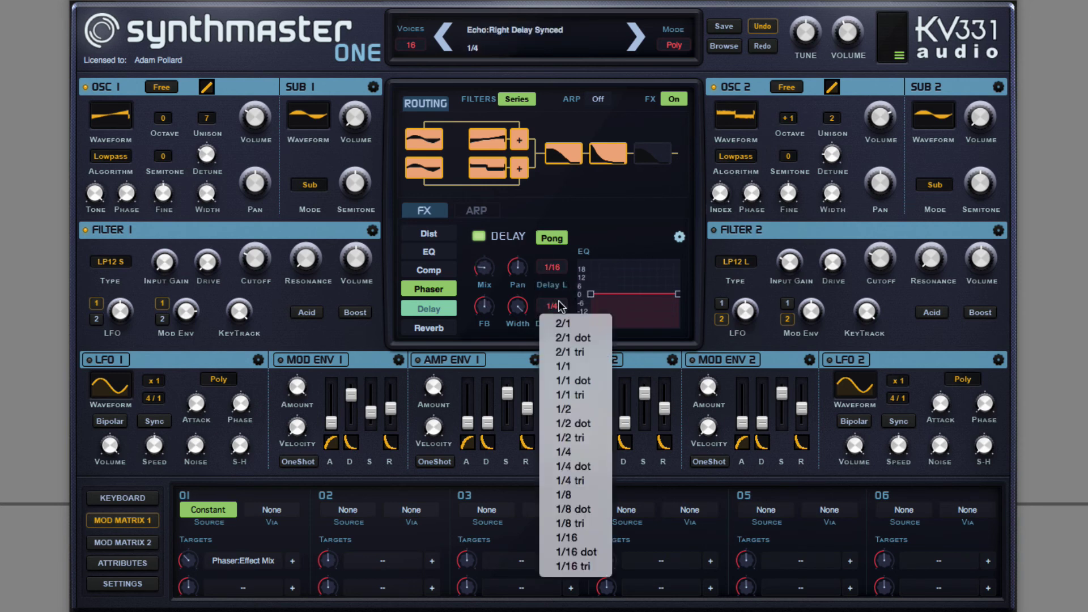
{"action": "left_click", "coordinate": [574, 550]}
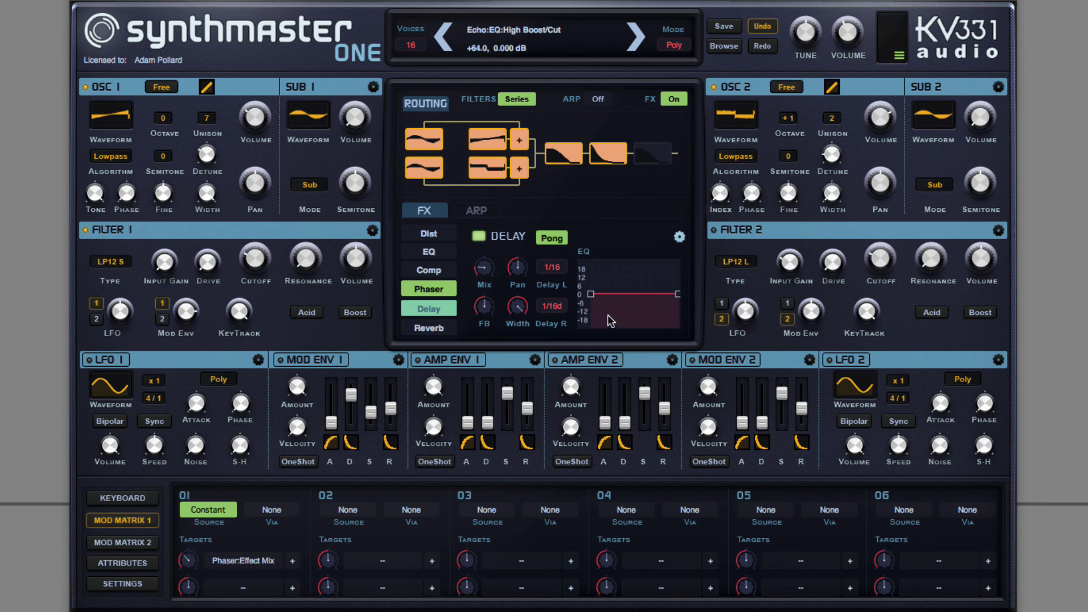
{"action": "left_click_drag", "start_coordinate": [590, 294], "coordinate": [623, 362]}
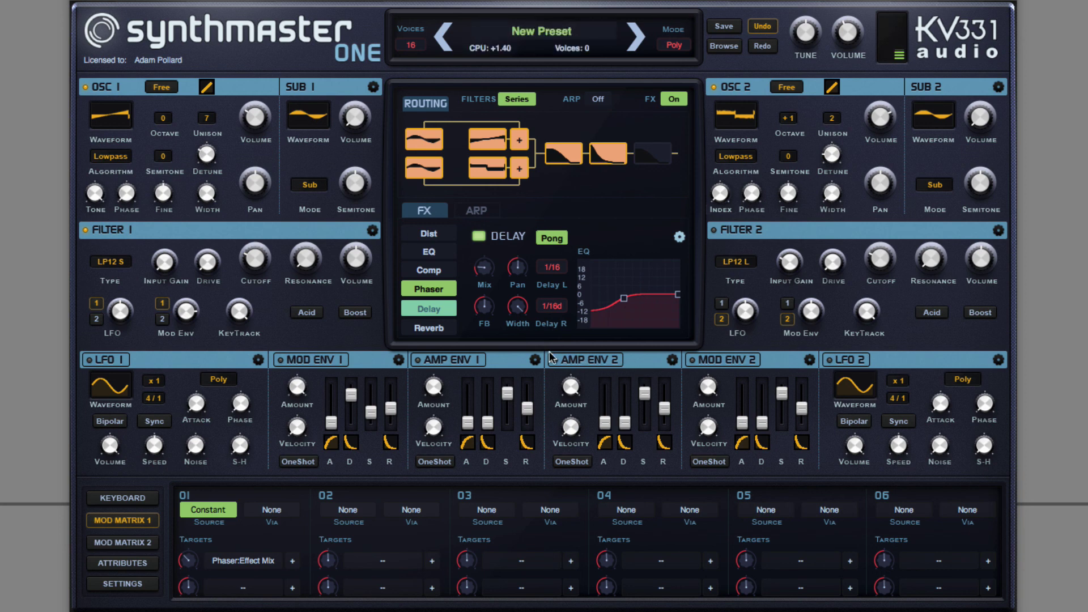
Select Reverb in the FX list and tick its enable box
{"action": "left_click", "coordinate": [441, 330]}
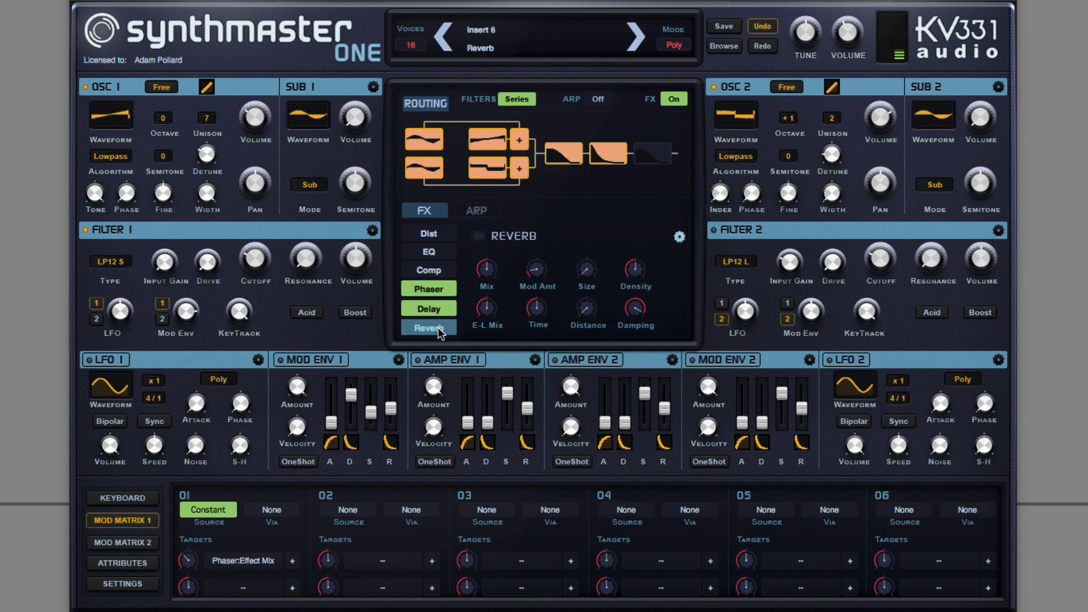
{"action": "left_click", "coordinate": [479, 237]}
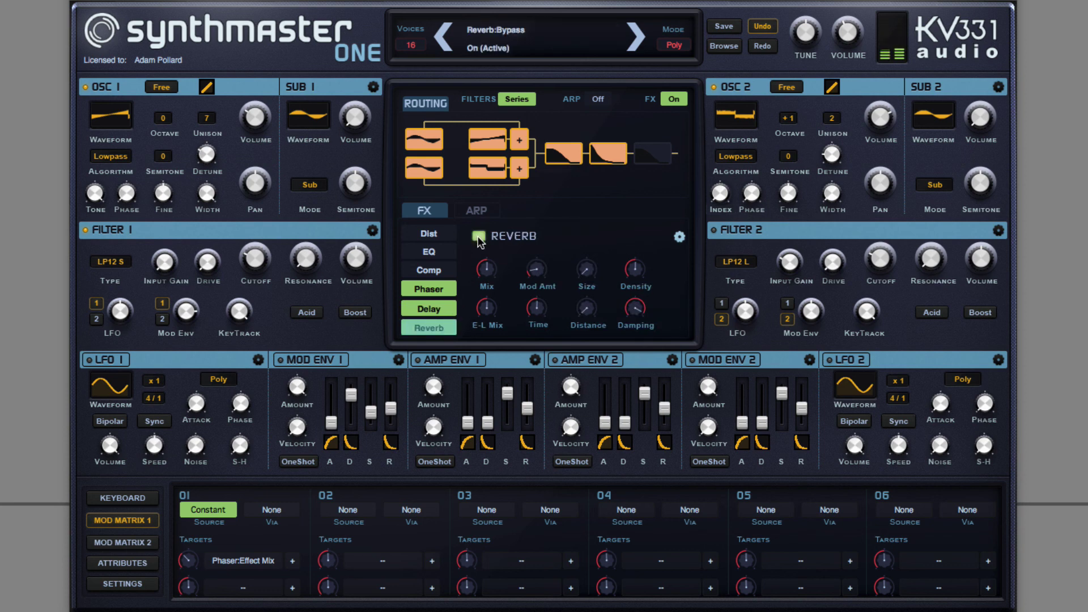